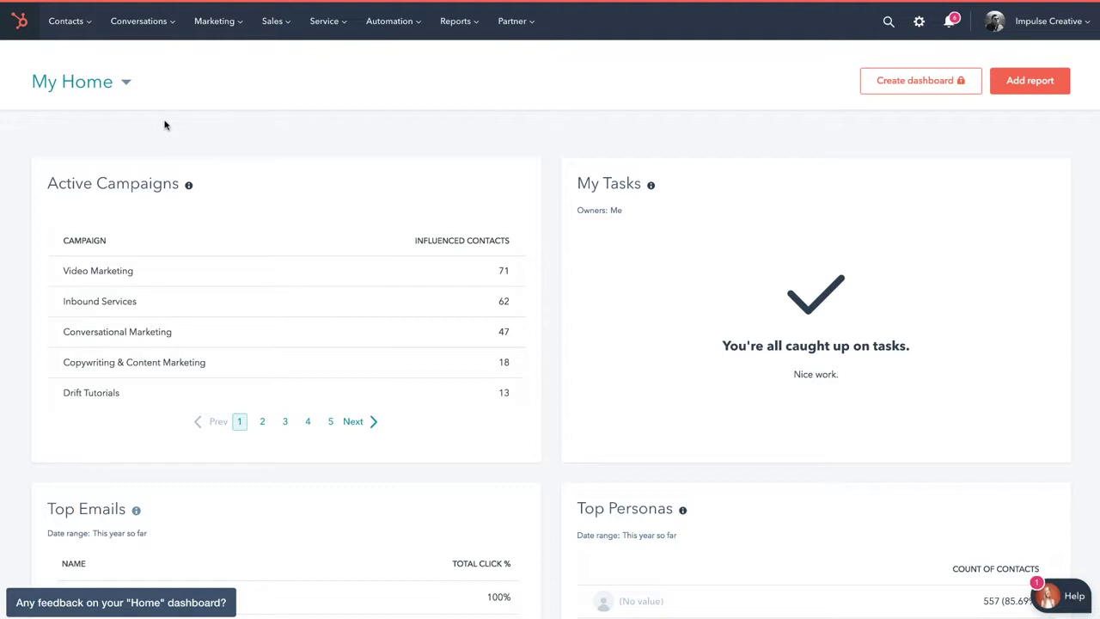
Start a new import from the contact lists area, choosing a CSV file as the source and Contacts as the import kind
left_click(67, 21)
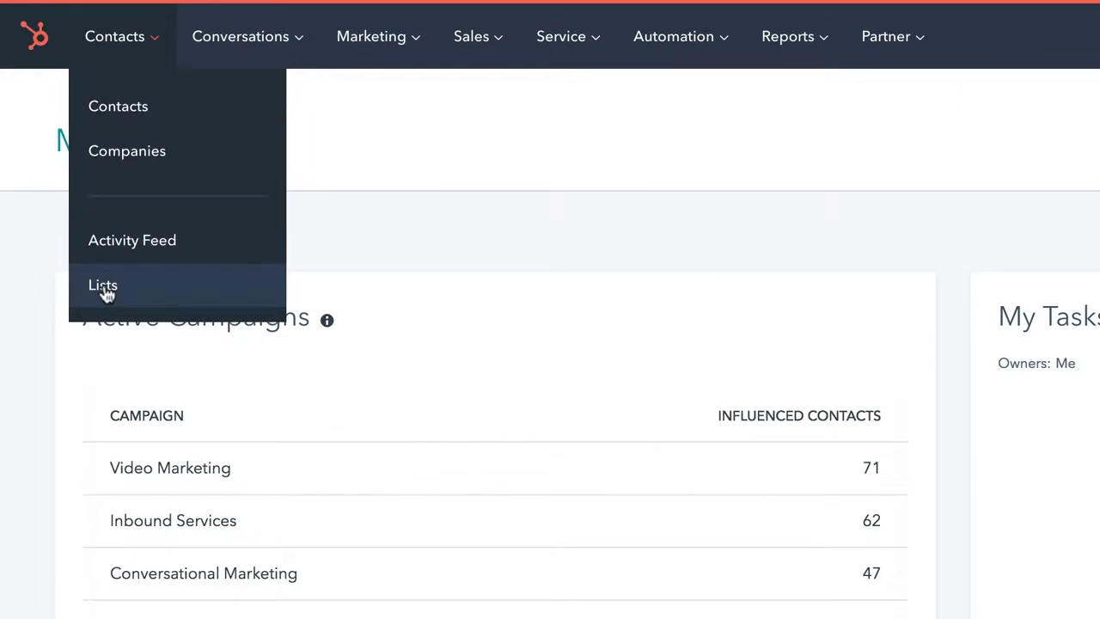
left_click(103, 288)
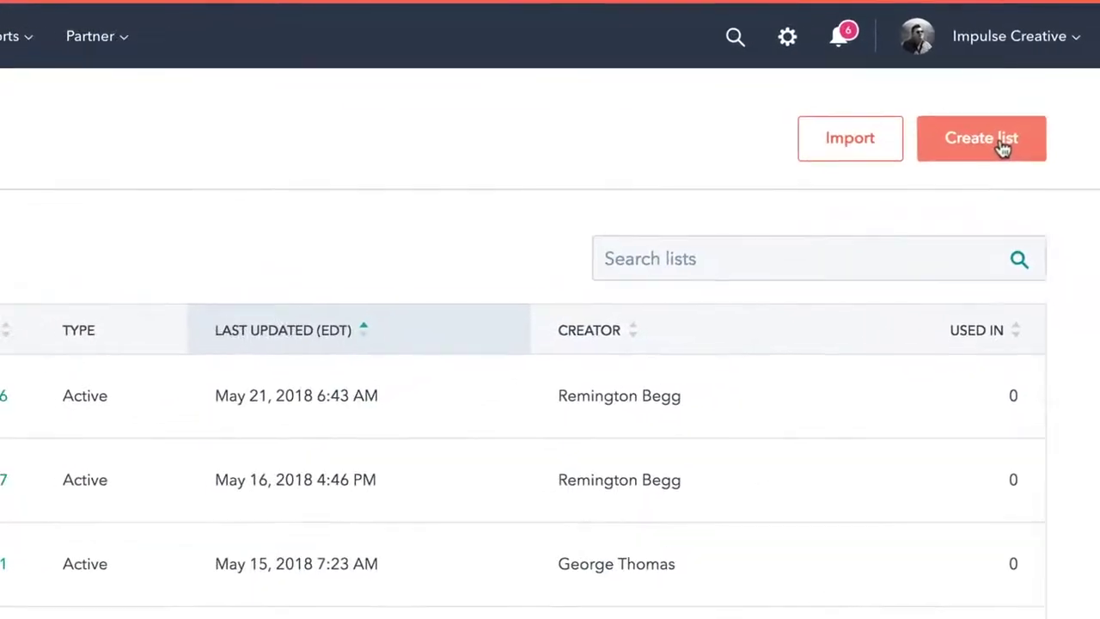
left_click(847, 144)
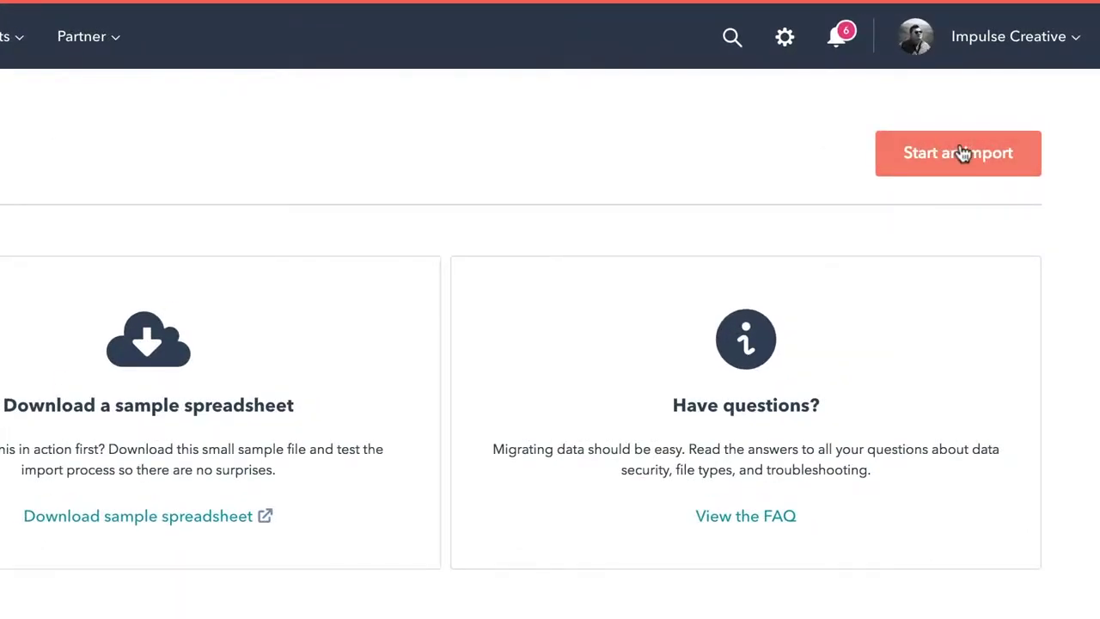
left_click(958, 162)
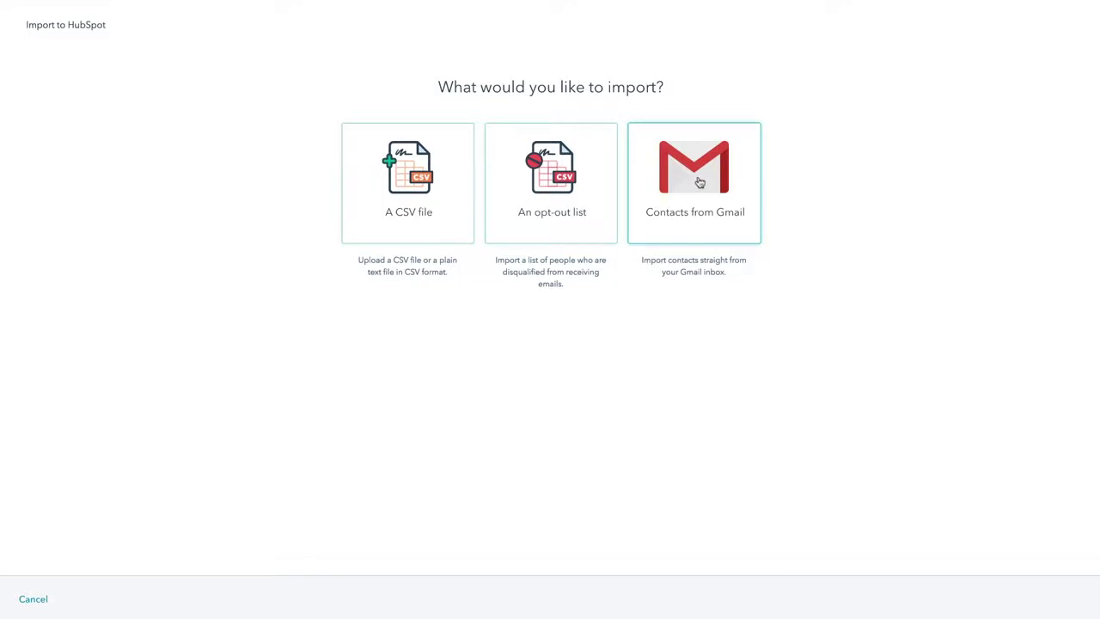
left_click(408, 175)
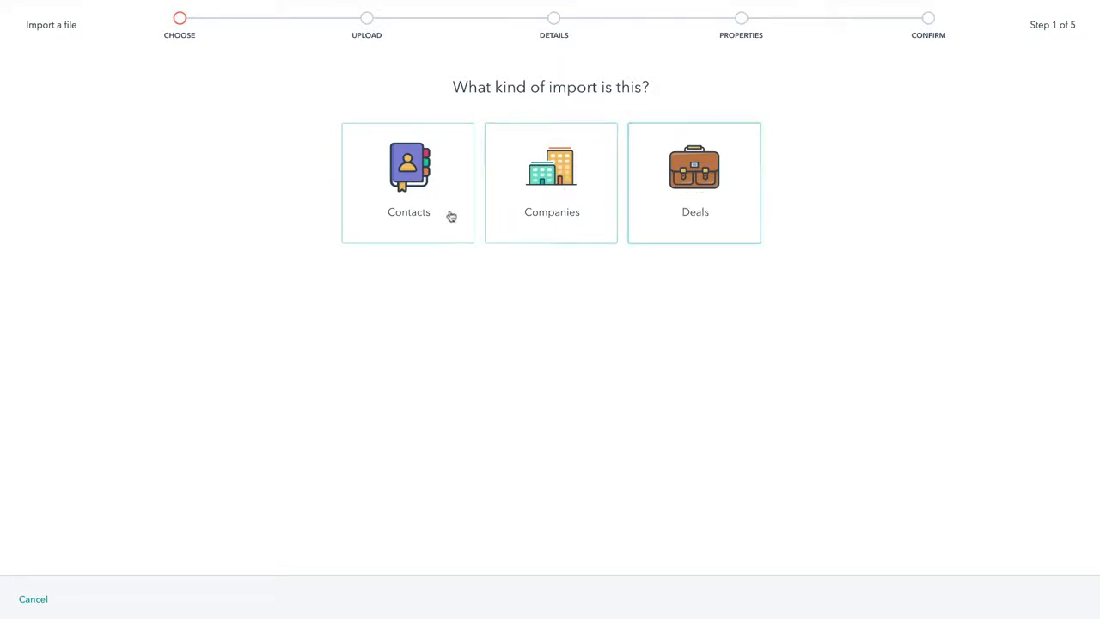
left_click(404, 182)
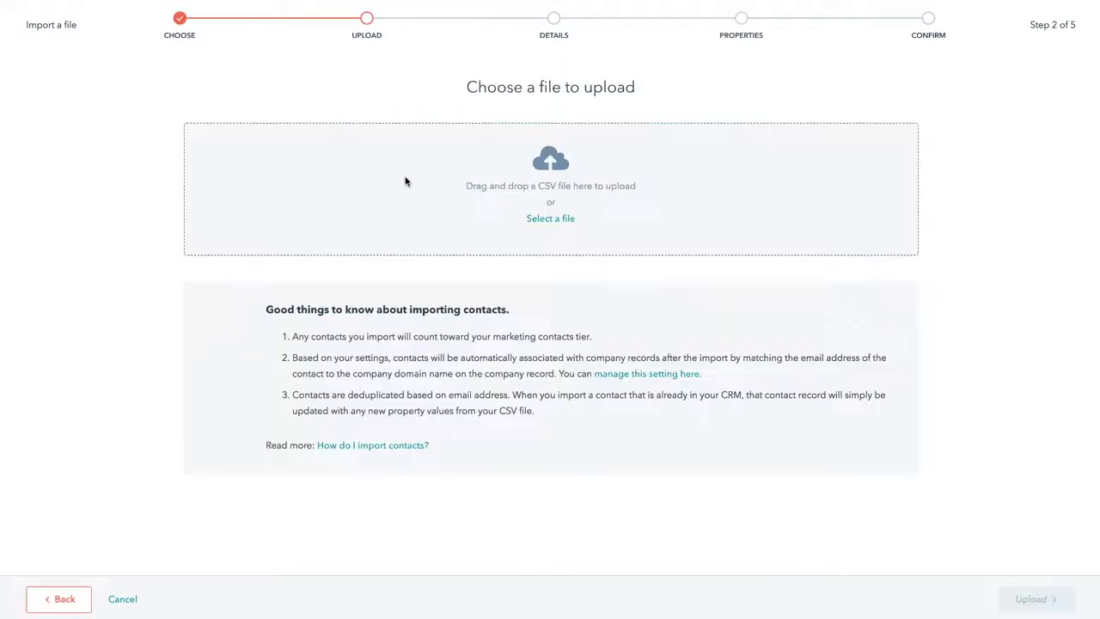
Select Connections.csv from the Desktop folder and upload it for the contacts import
left_click(559, 220)
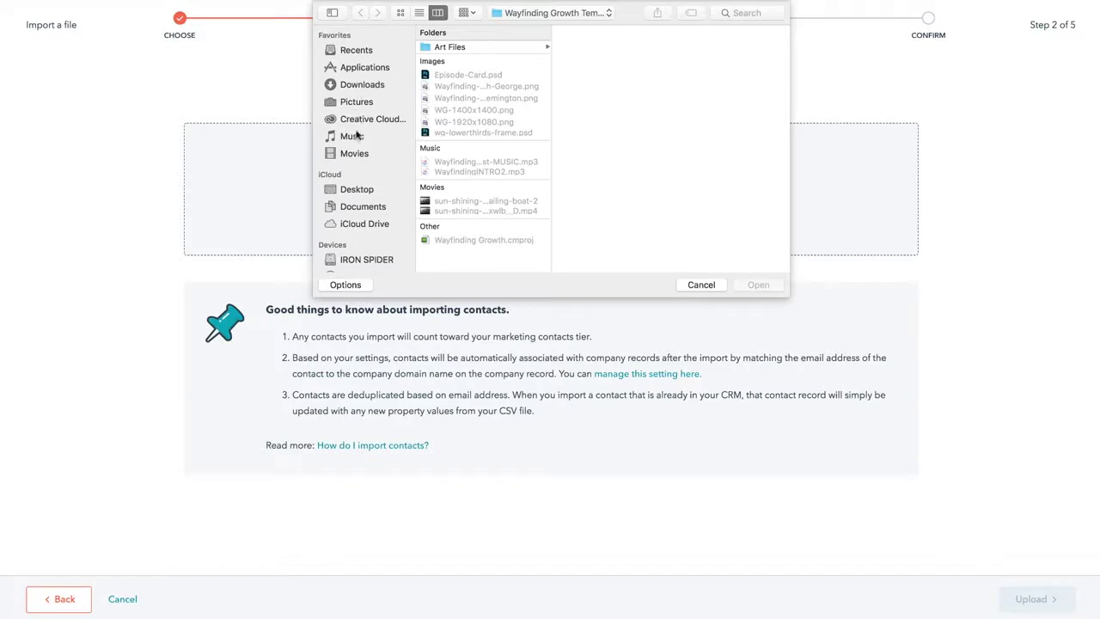
left_click(356, 190)
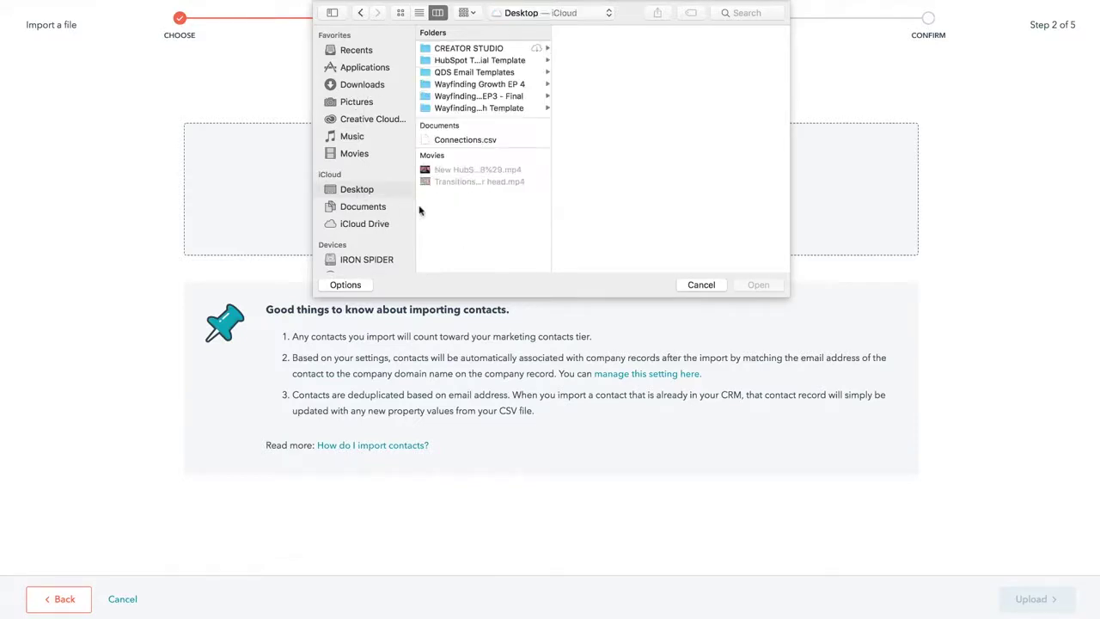
left_click(501, 140)
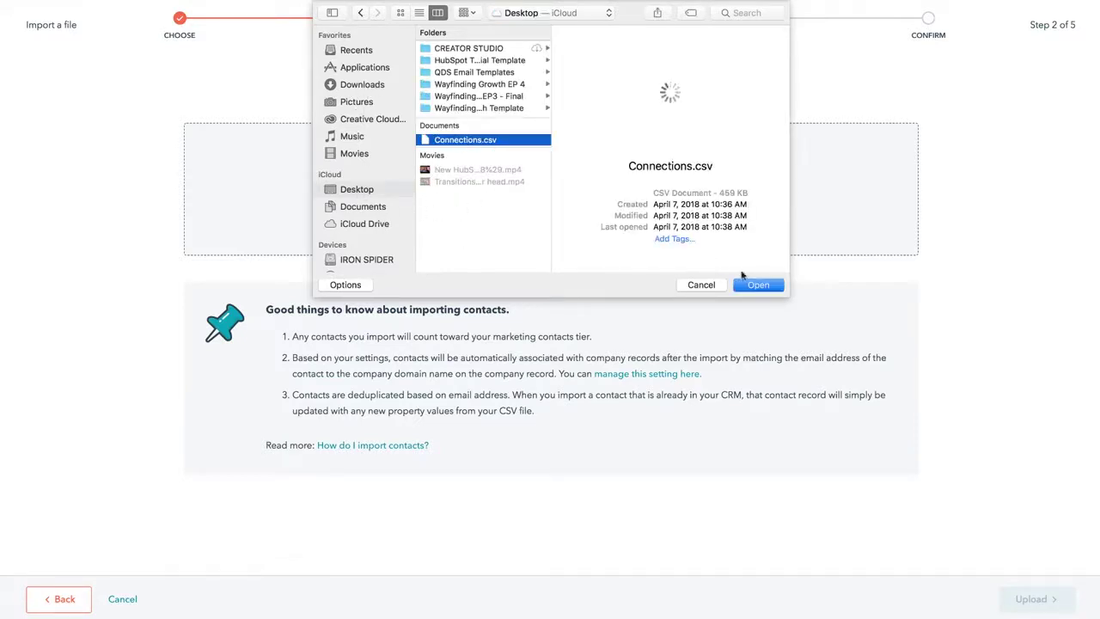
left_click(756, 283)
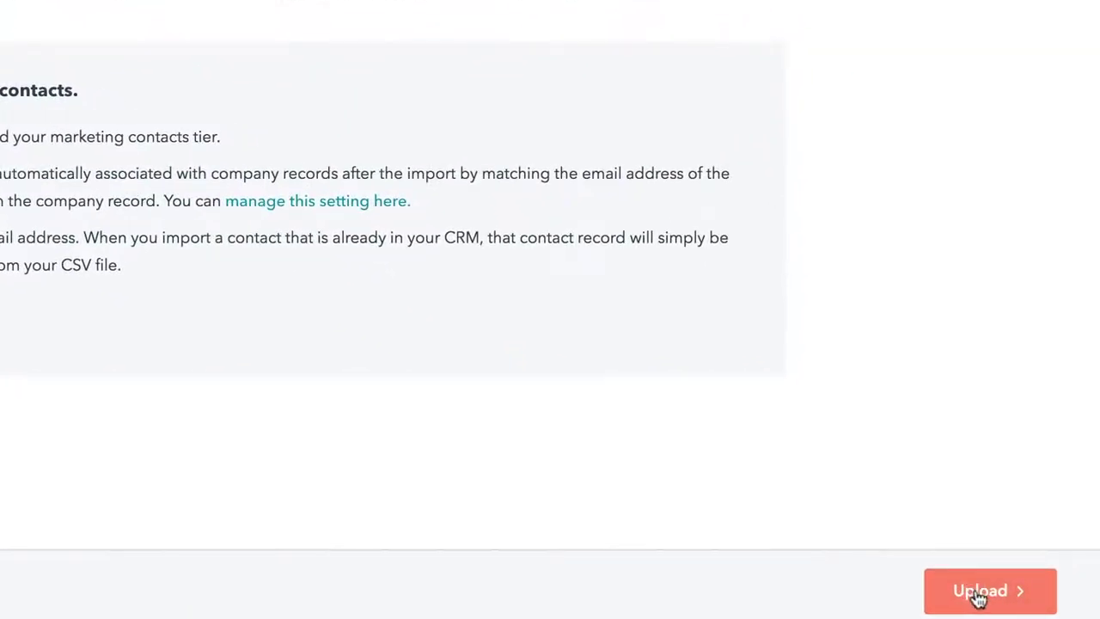
left_click(980, 599)
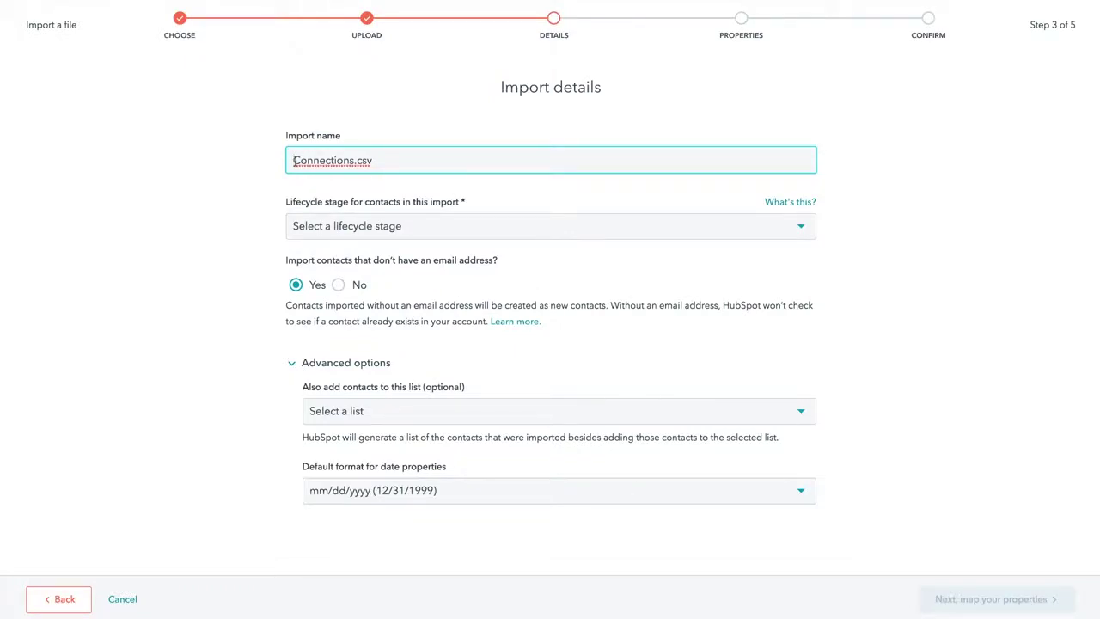
Complete the import details: prefix the import name with the list owner's first name and a hyphen, lifecycle stage Lead, no contacts without an email address
type("George-")
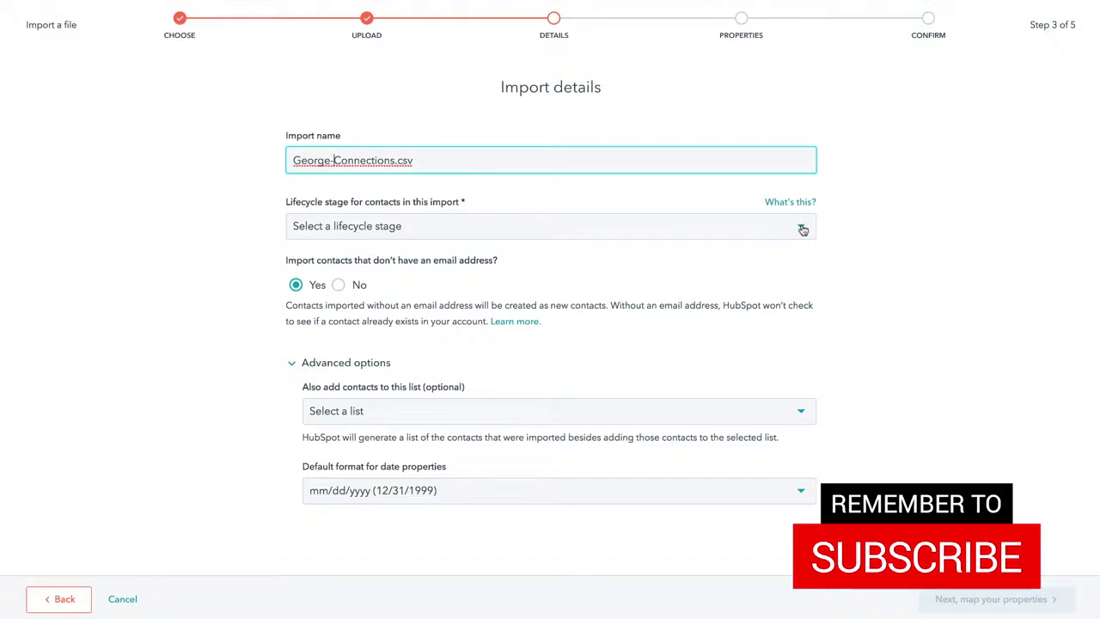
left_click(801, 228)
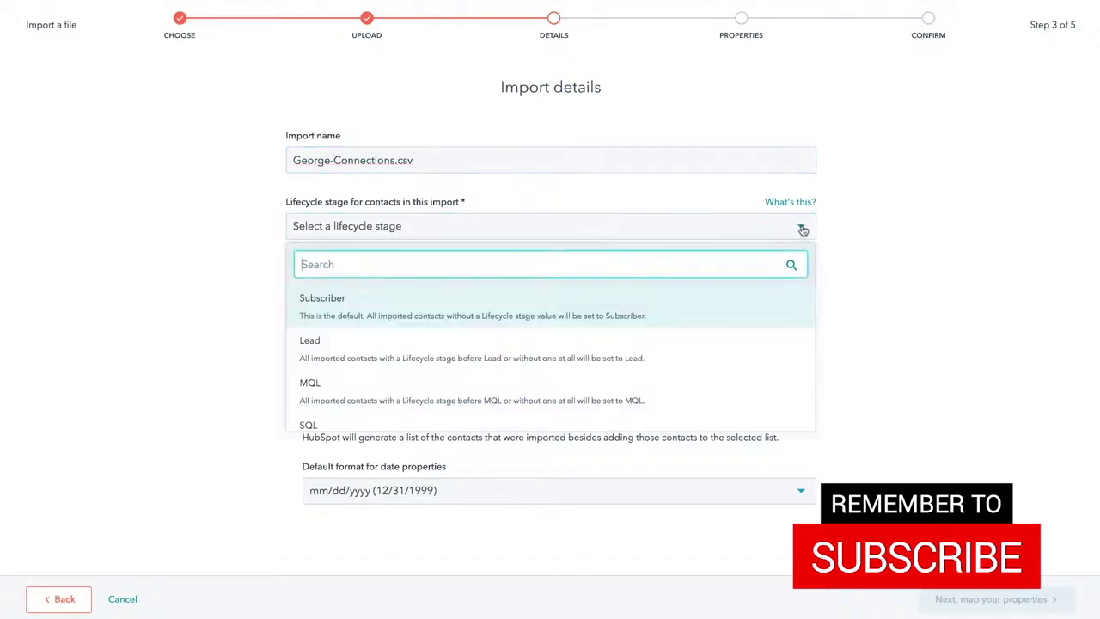
left_click(370, 353)
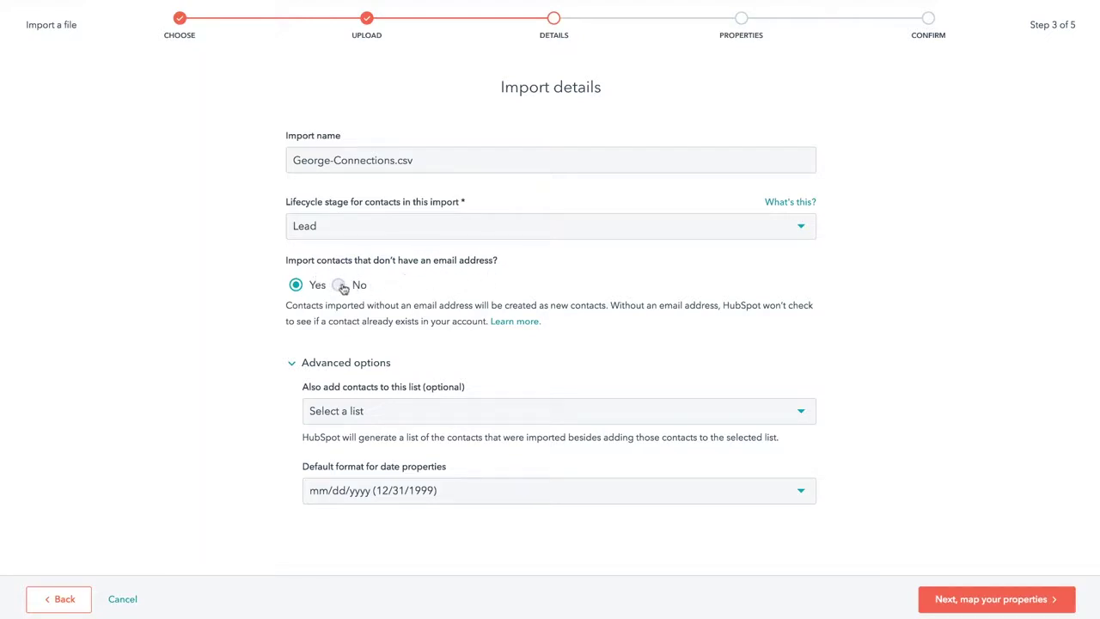
left_click(339, 284)
left_click(1002, 601)
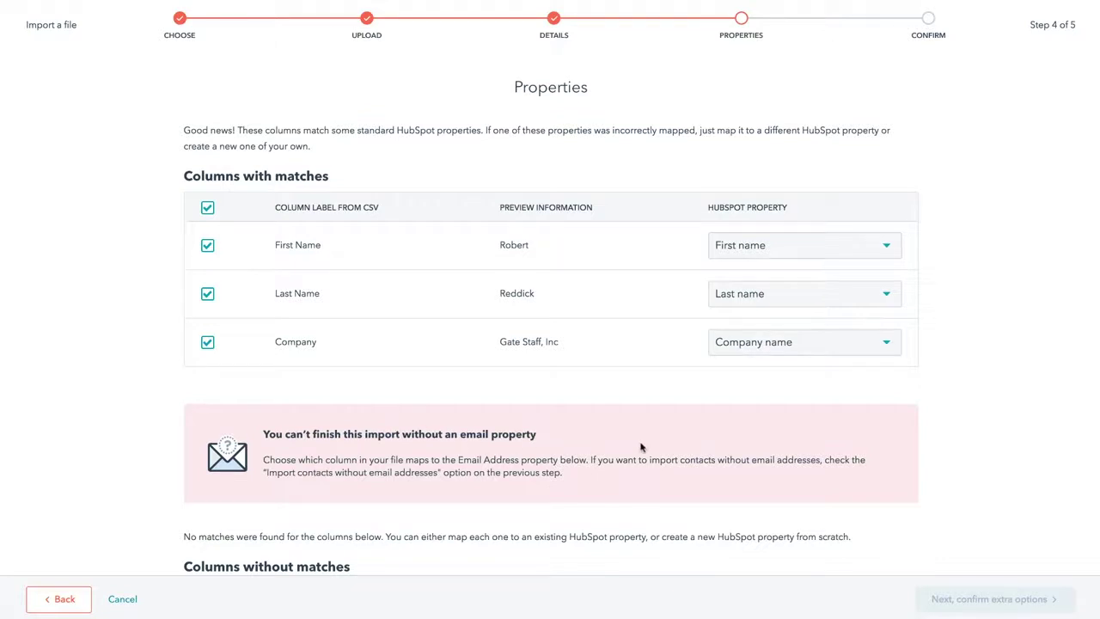
Map the unmatched Email Address column to the Email contact property
scroll(593, 455, "down", 2)
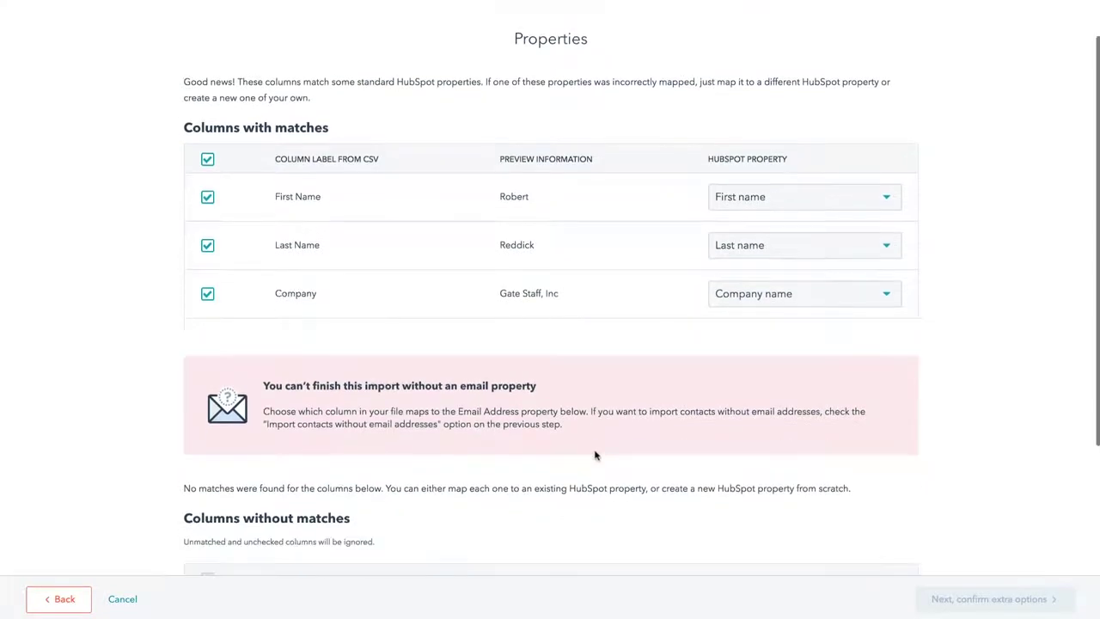
scroll(593, 455, "down", 4)
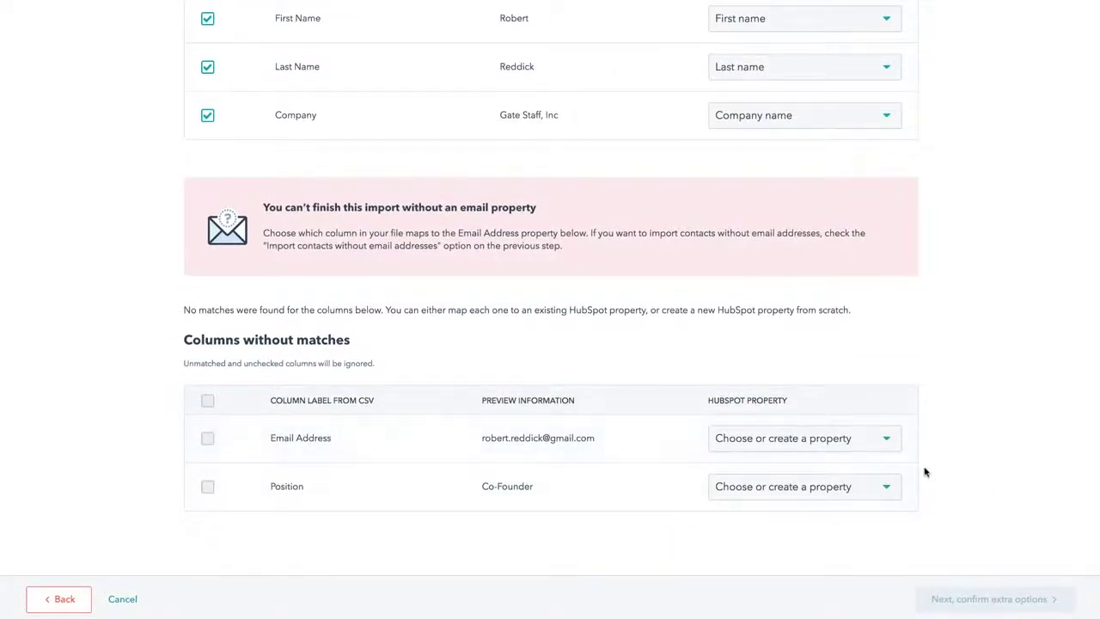
left_click(883, 439)
scroll(802, 332, "down", 1)
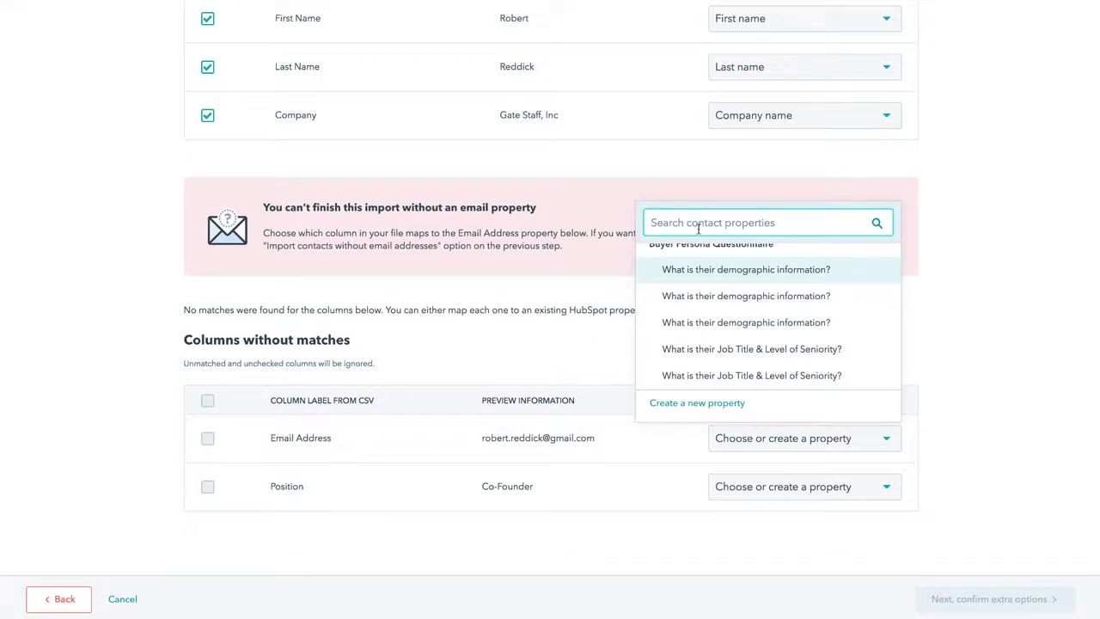
type("Email")
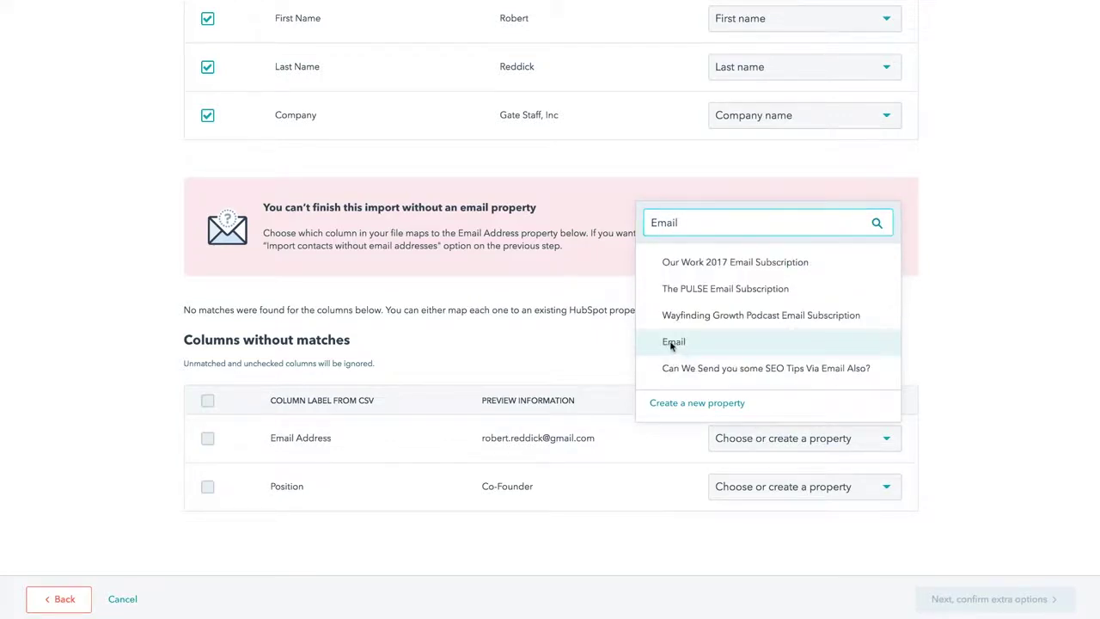
left_click(673, 343)
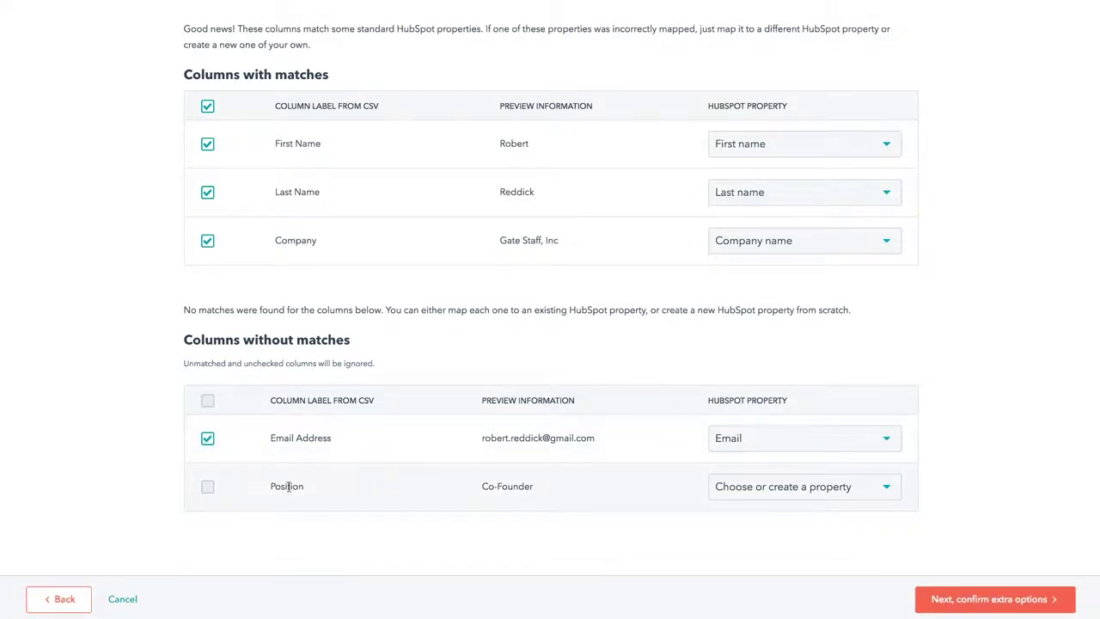
Map the unmatched Position column to the Job title property and continue to the confirmation stage
left_click(886, 487)
scroll(749, 368, "down", 1)
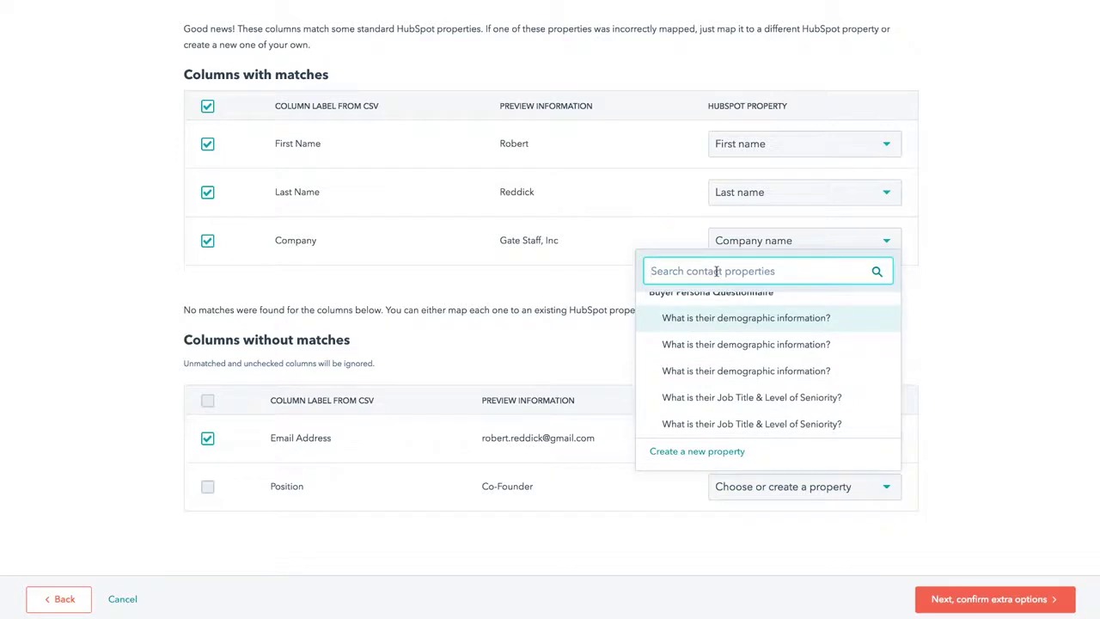
type("Job Title")
left_click(670, 425)
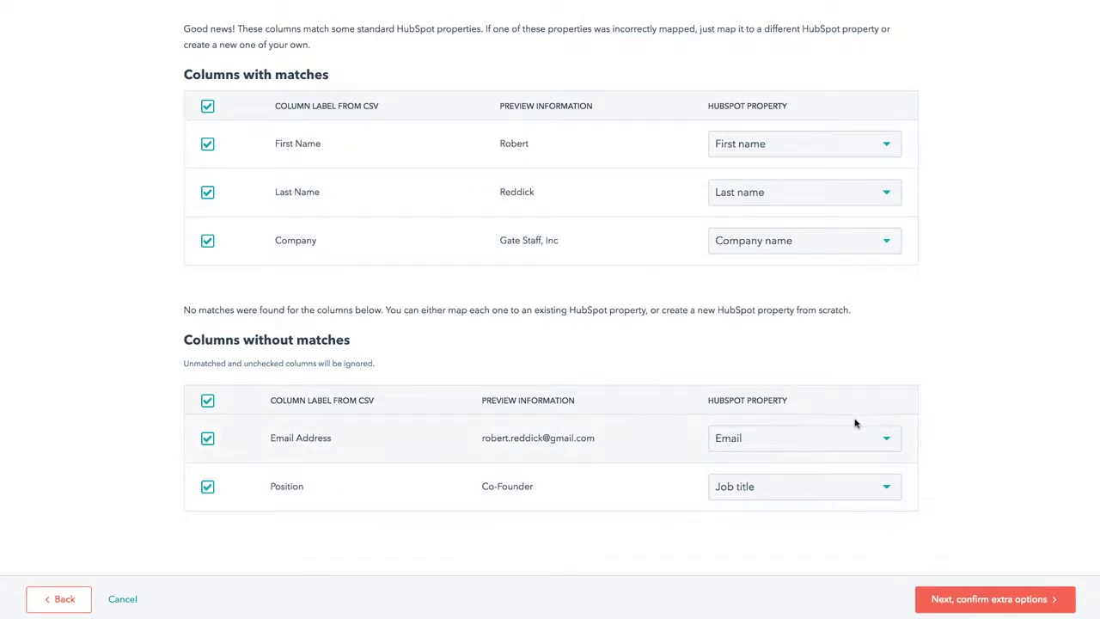
scroll(855, 422, "up", 2)
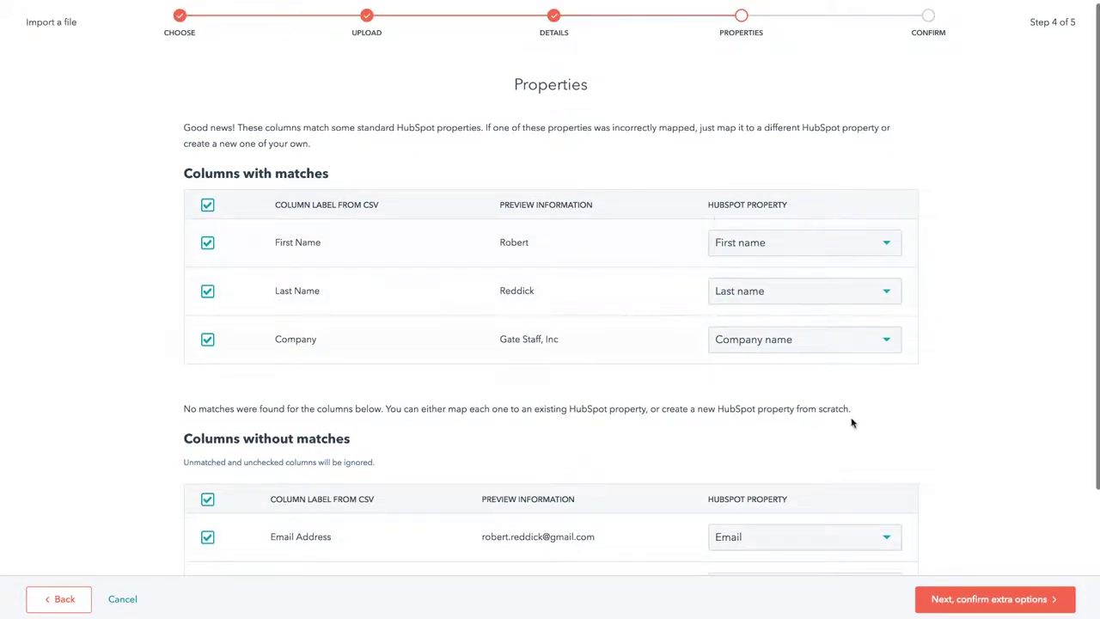
scroll(839, 401, "down", 2)
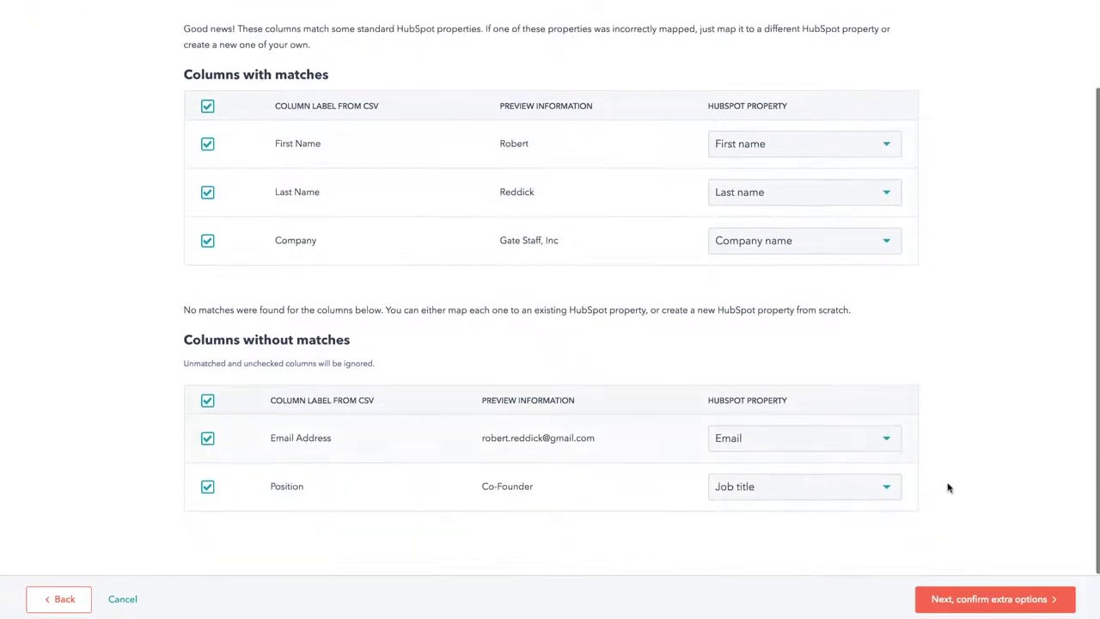
left_click(988, 599)
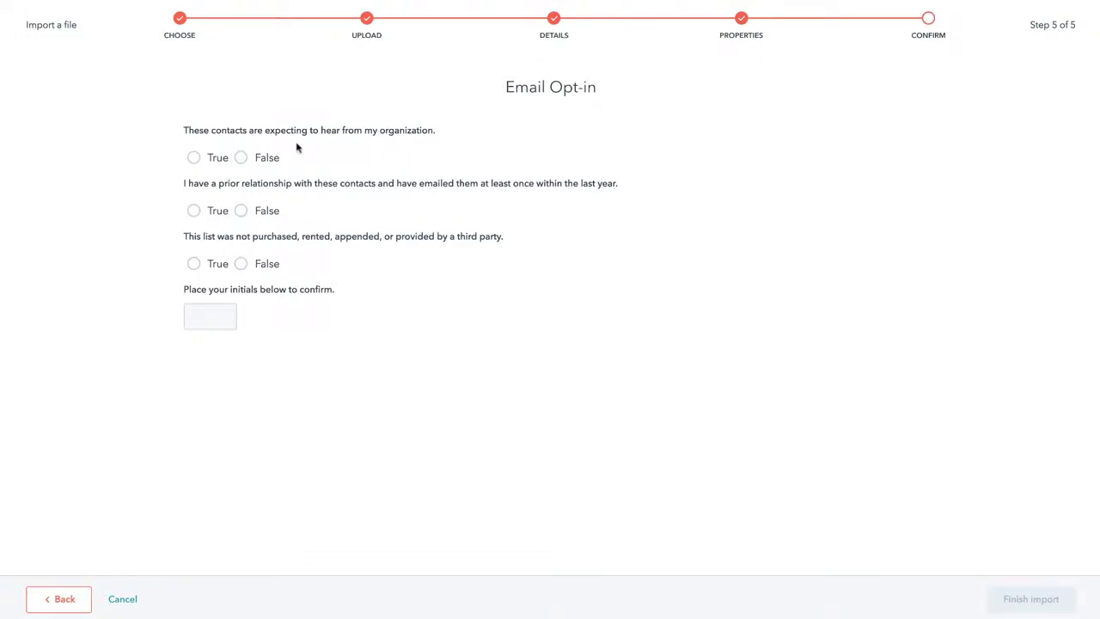
Answer True to all three email opt-in statements, enter the confirming person's initials, and finish the import
left_click(194, 157)
left_click(194, 210)
left_click(195, 264)
left_click(207, 313)
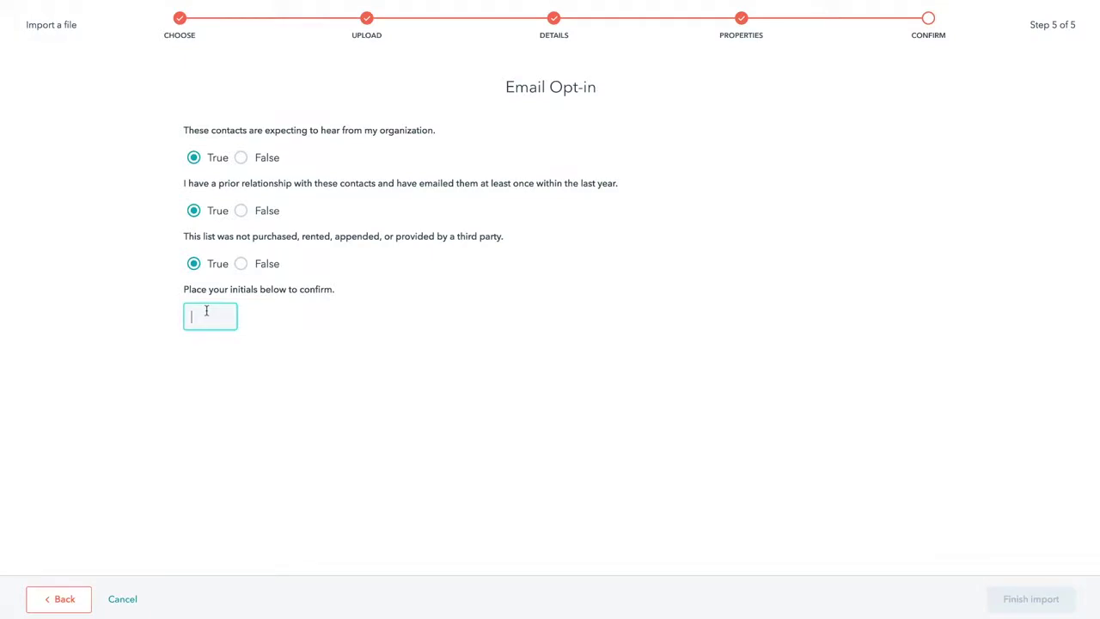
type("GBT")
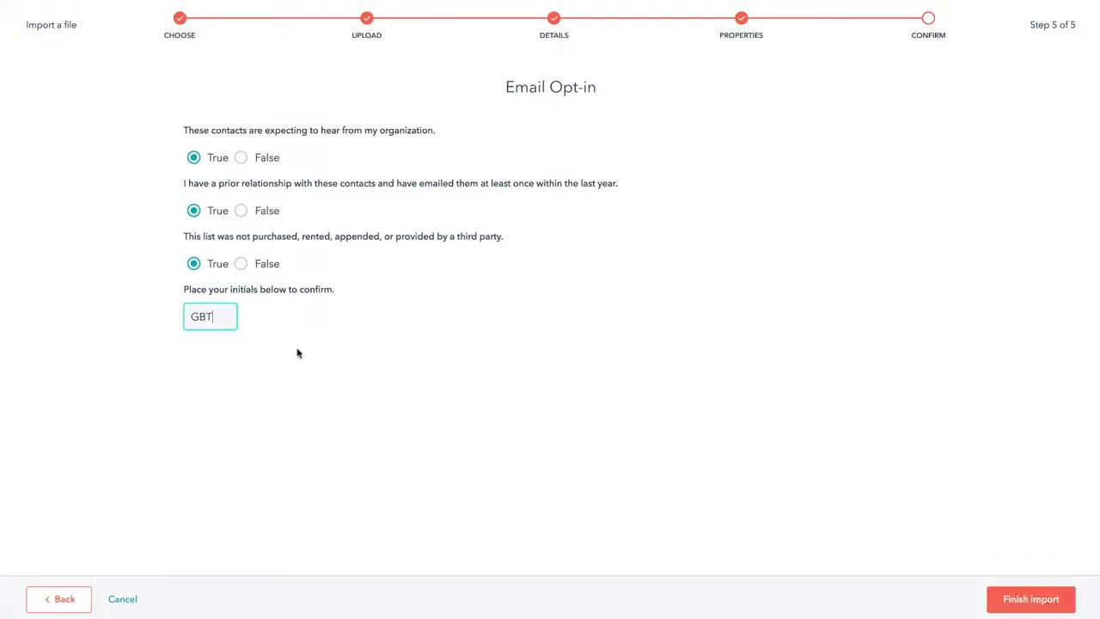
left_click(1034, 601)
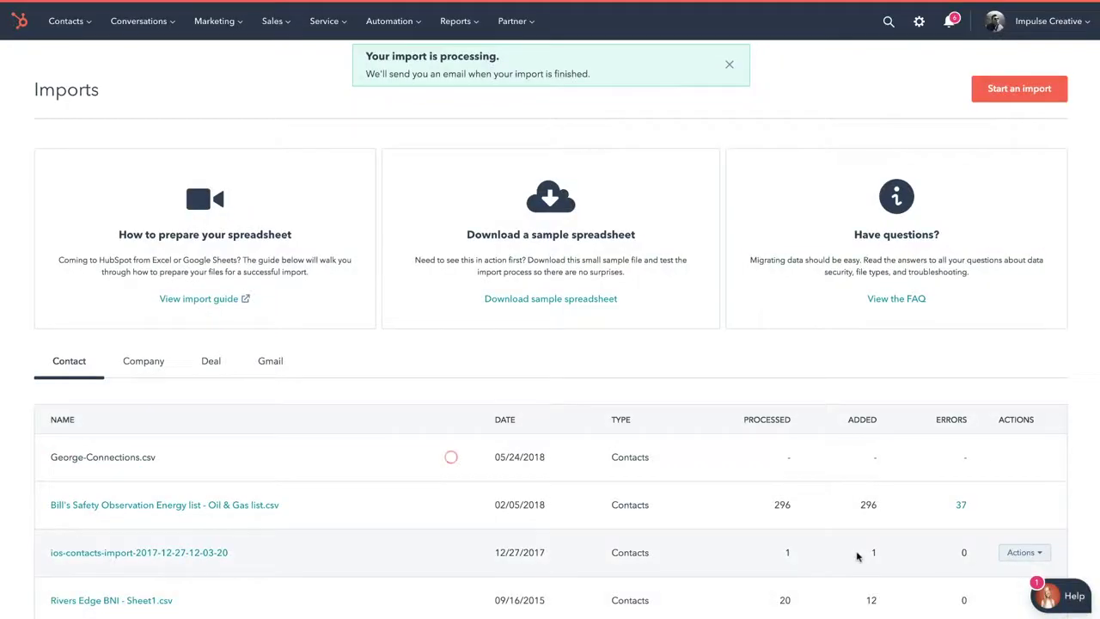